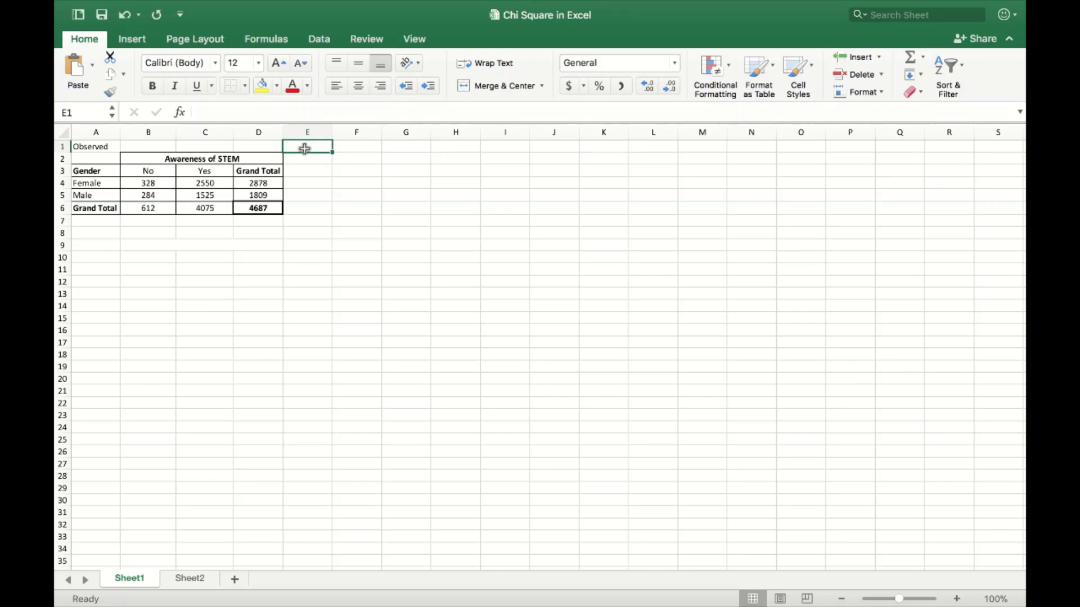
Step: Copy the observed Awareness of STEM table in A2:D6 and paste the duplicate starting at A9
left_click_drag(164, 159, 204, 209)
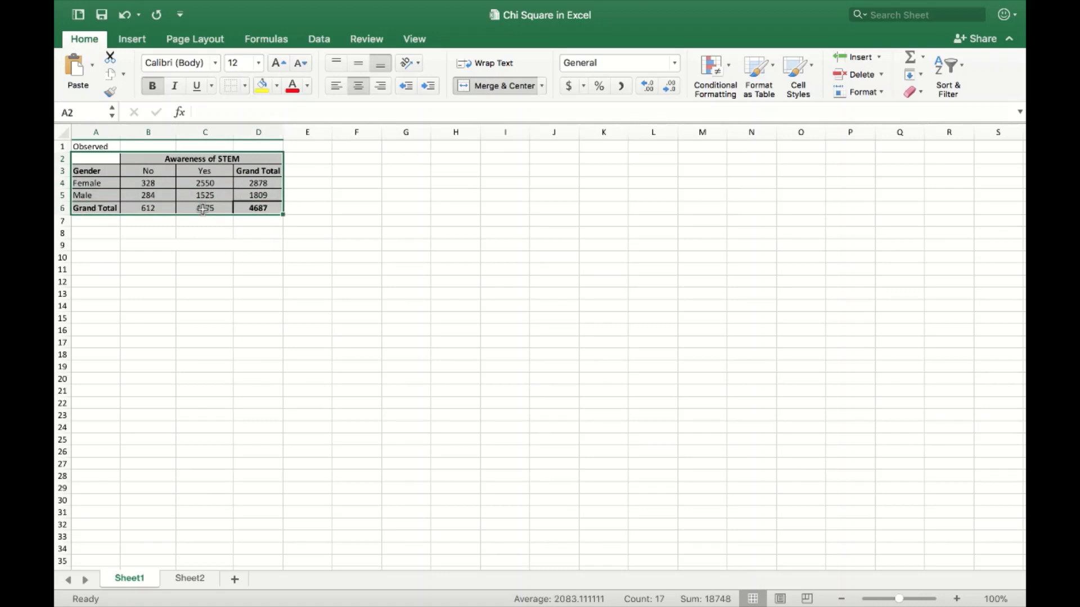
key("super+c")
left_click(104, 244)
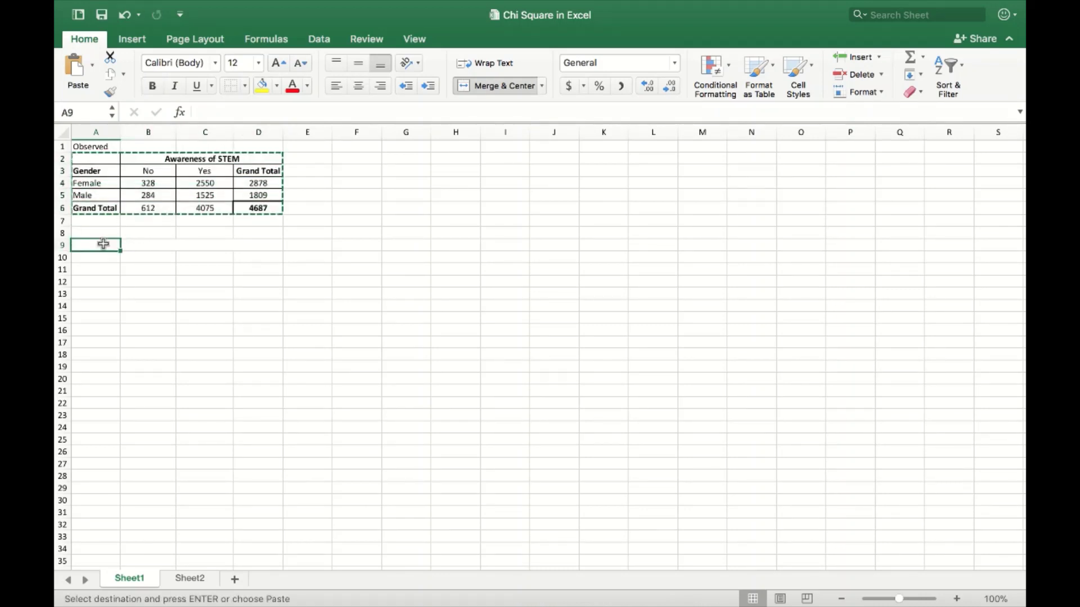
key("super+v")
key("Escape")
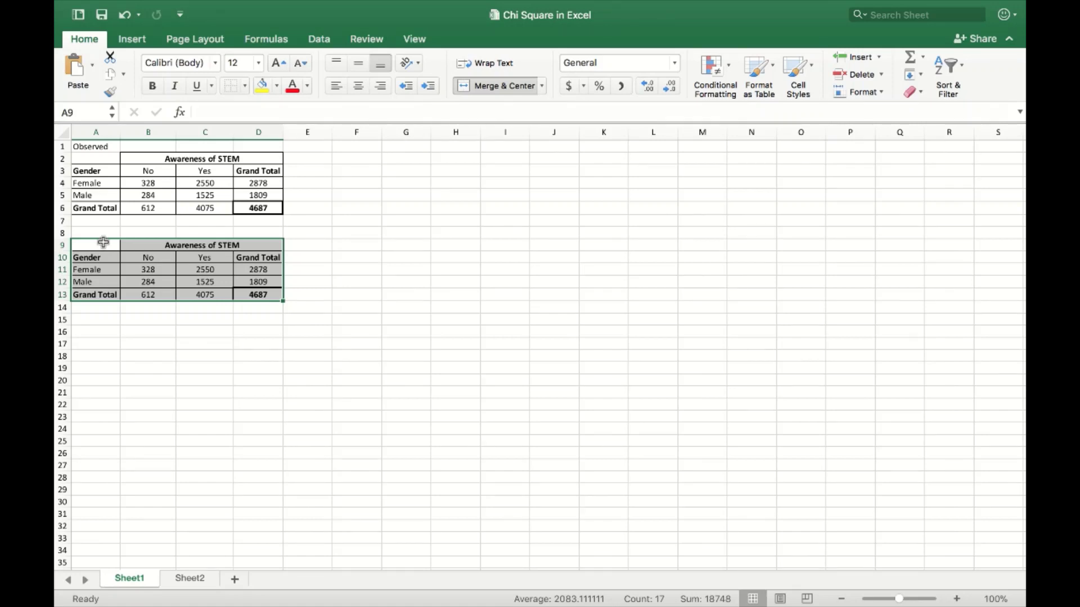
Step: Label the duplicated table "Expected" in A8 and clear its female and male counts in B11:C12
left_click(102, 233)
type("E")
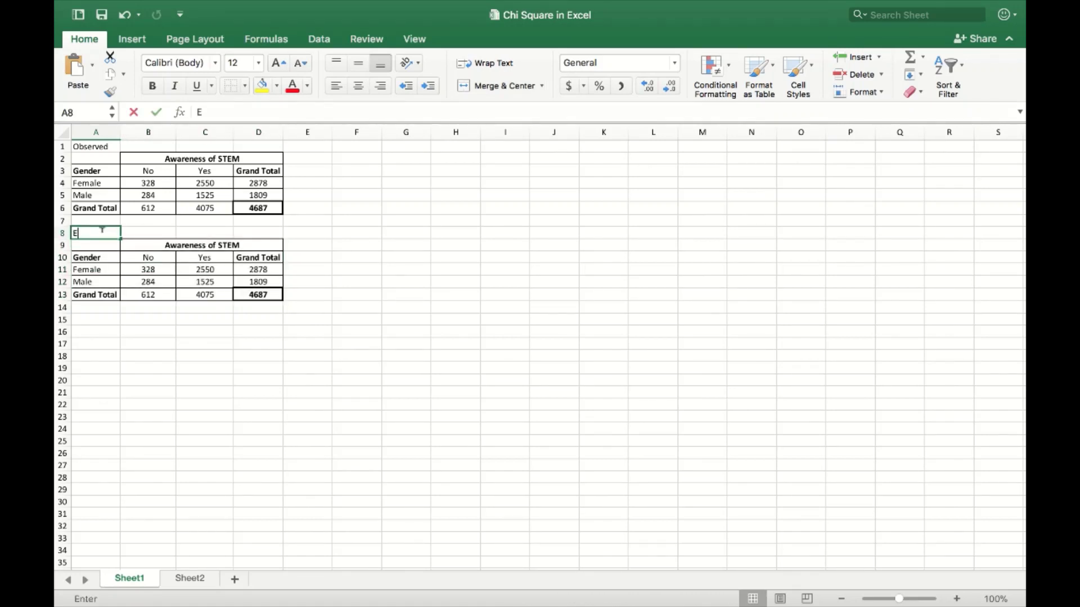
type("xpected")
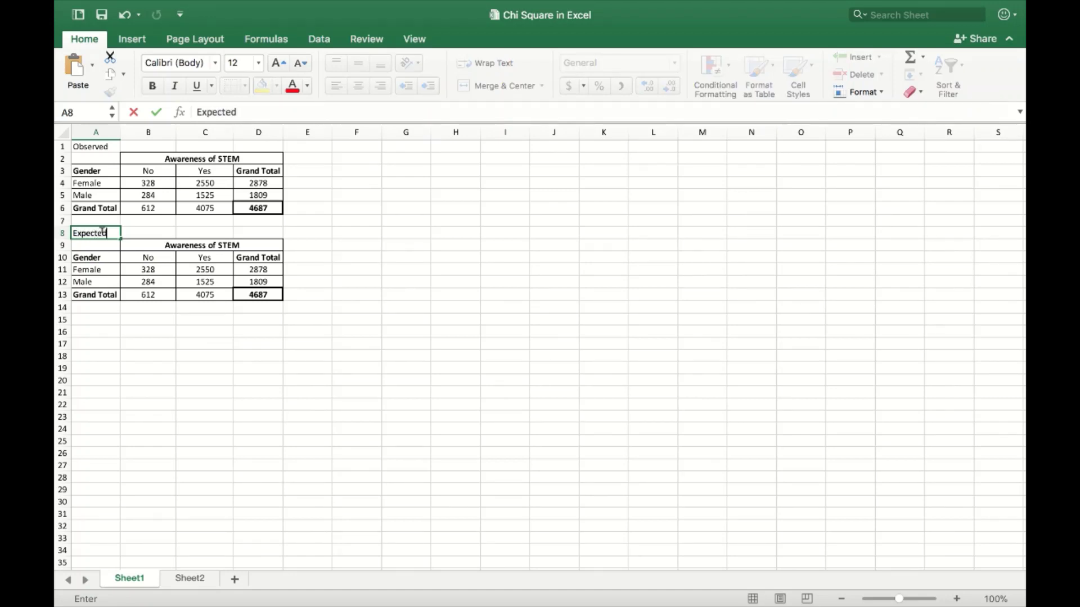
left_click(113, 317)
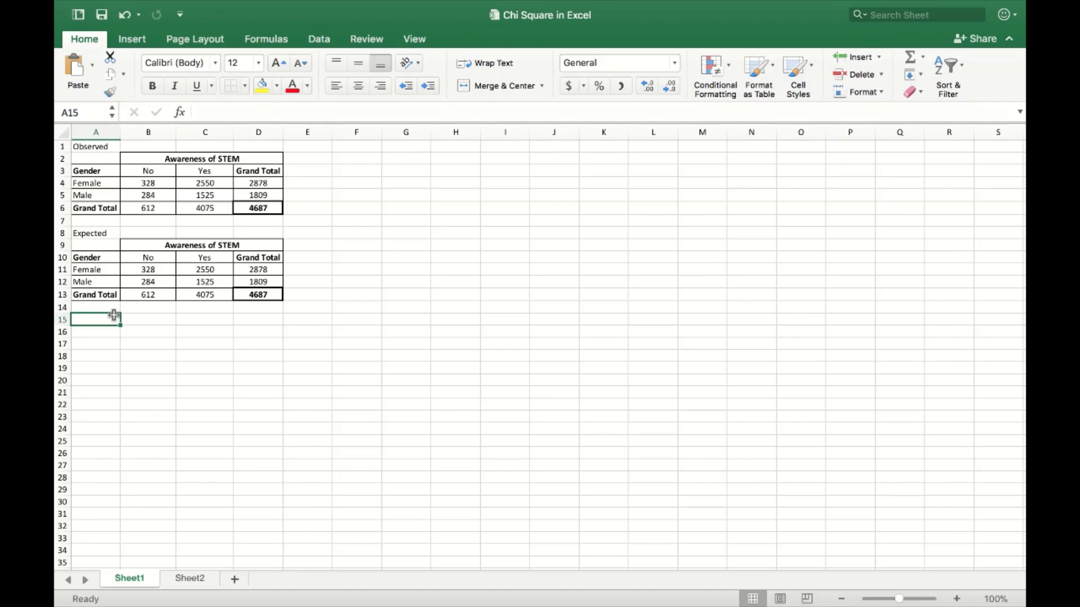
left_click_drag(137, 271, 182, 281)
key("Delete")
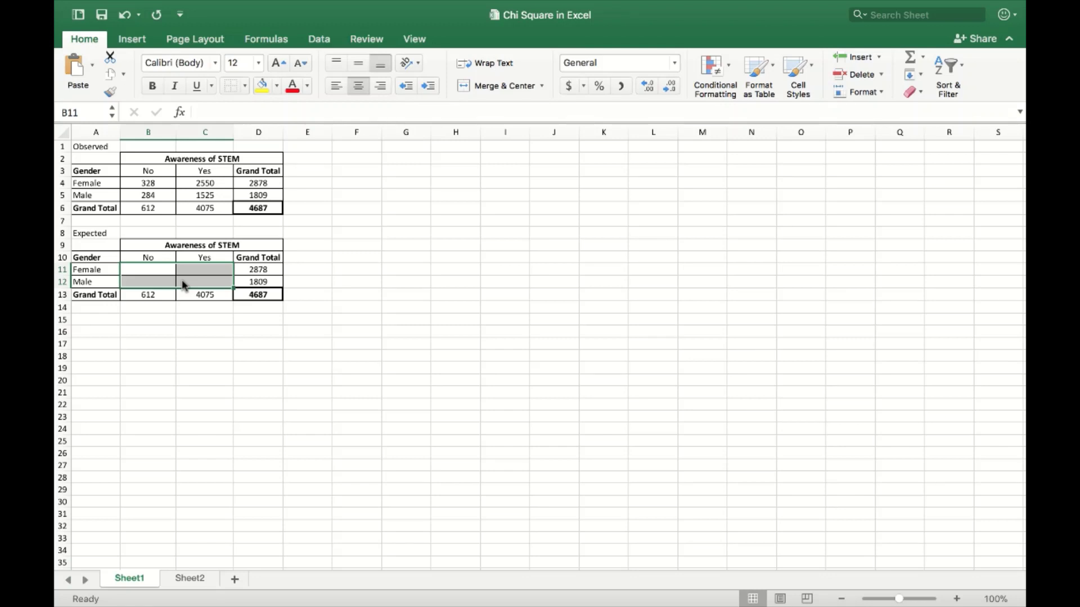
Step: Calculate the expected Female/No count in B11 with the formula =B13*D11/D13
left_click(150, 269)
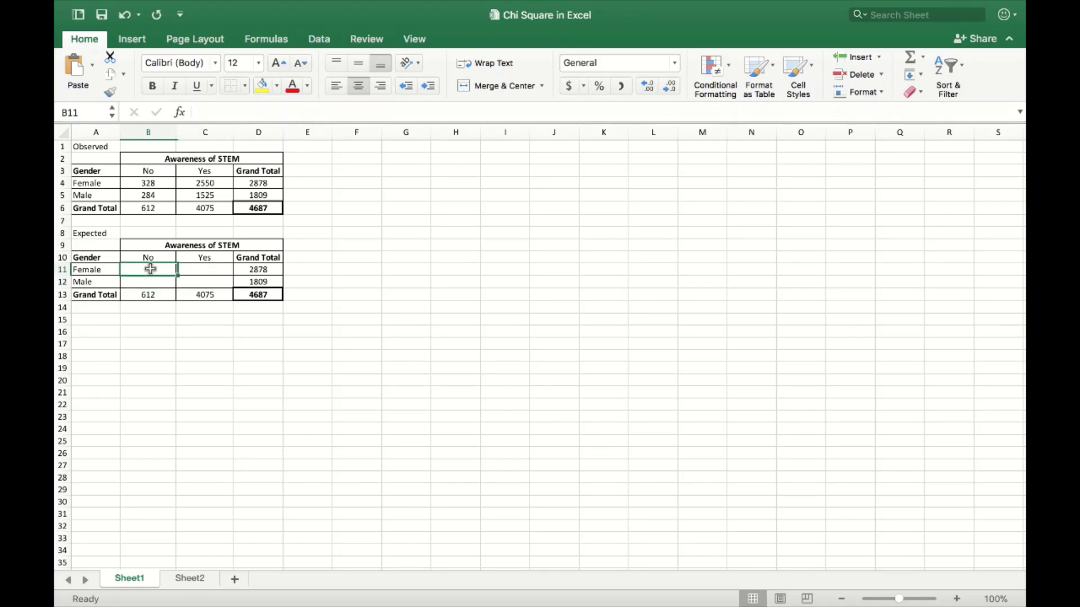
type("=")
left_click(145, 295)
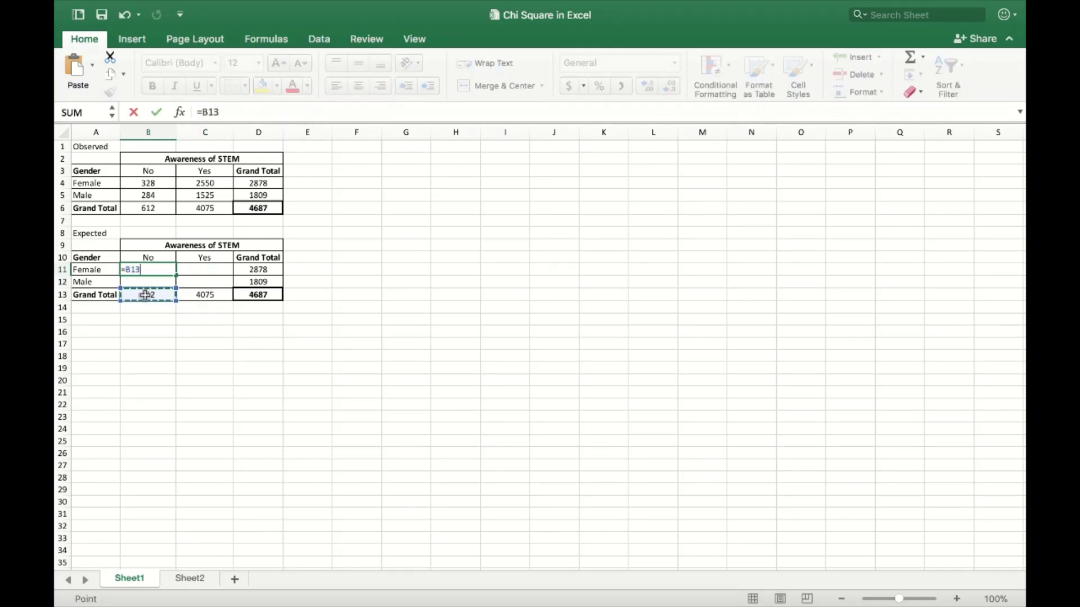
type("*")
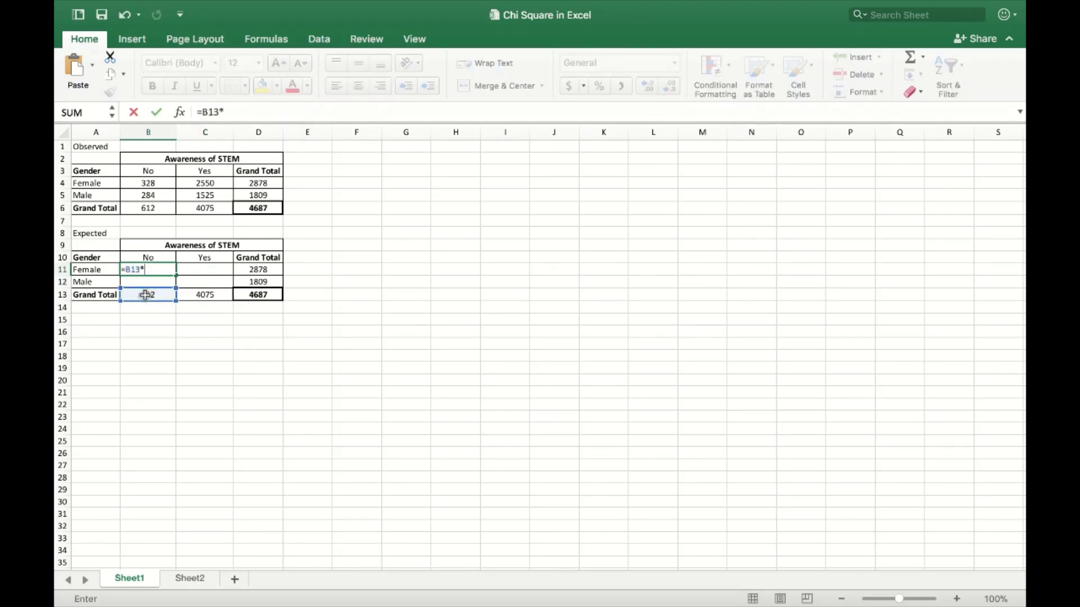
left_click(247, 269)
type("/")
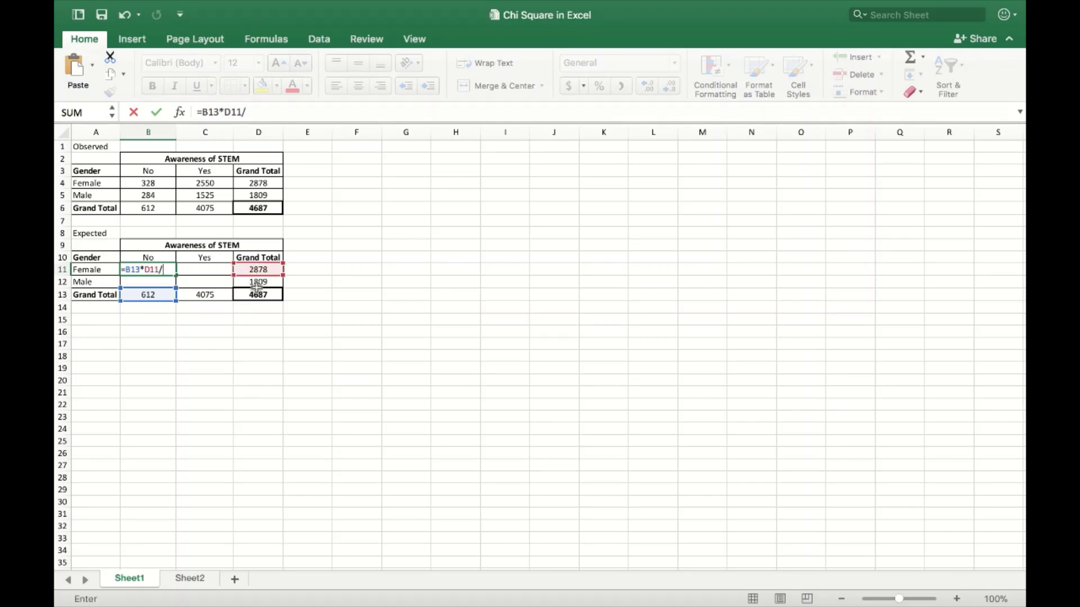
left_click(256, 294)
key("Return")
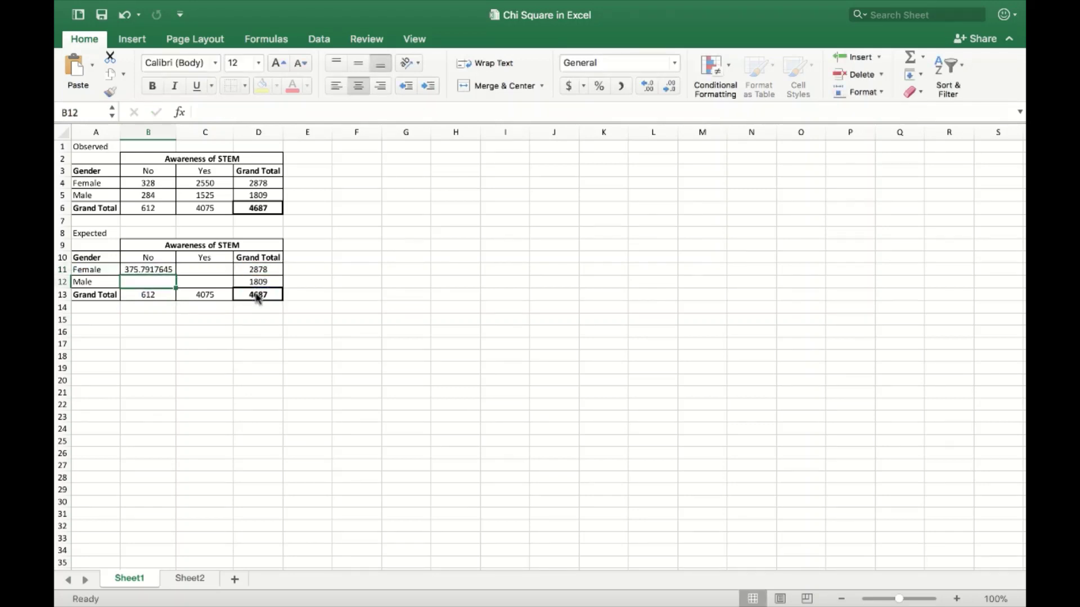
Step: Calculate the expected Female/Yes count in C11 with the formula =C13*D11/D13
left_click(220, 270)
type("=")
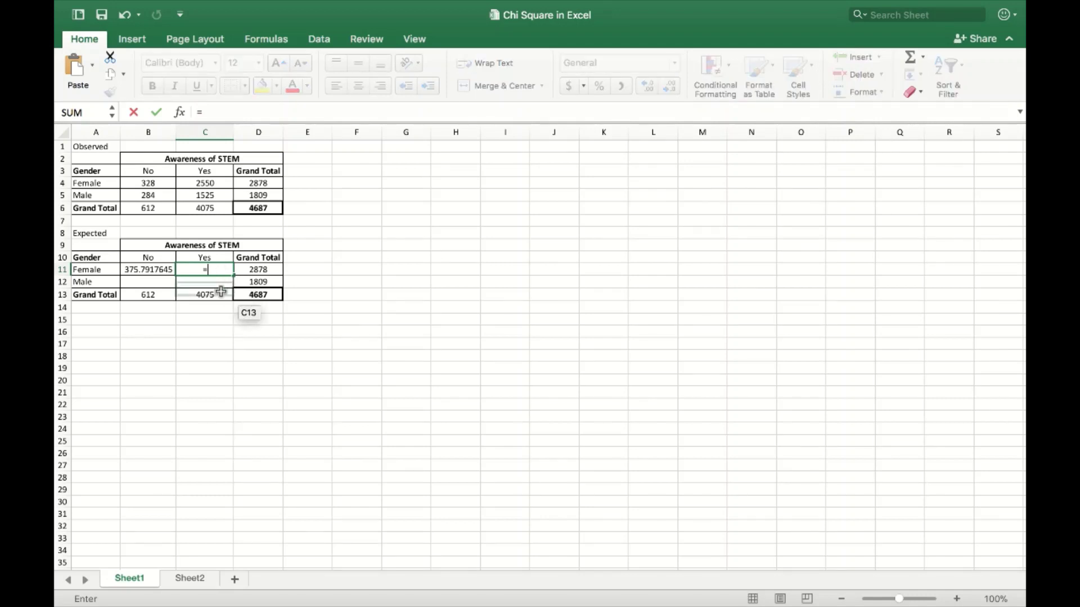
left_click(220, 293)
type("*")
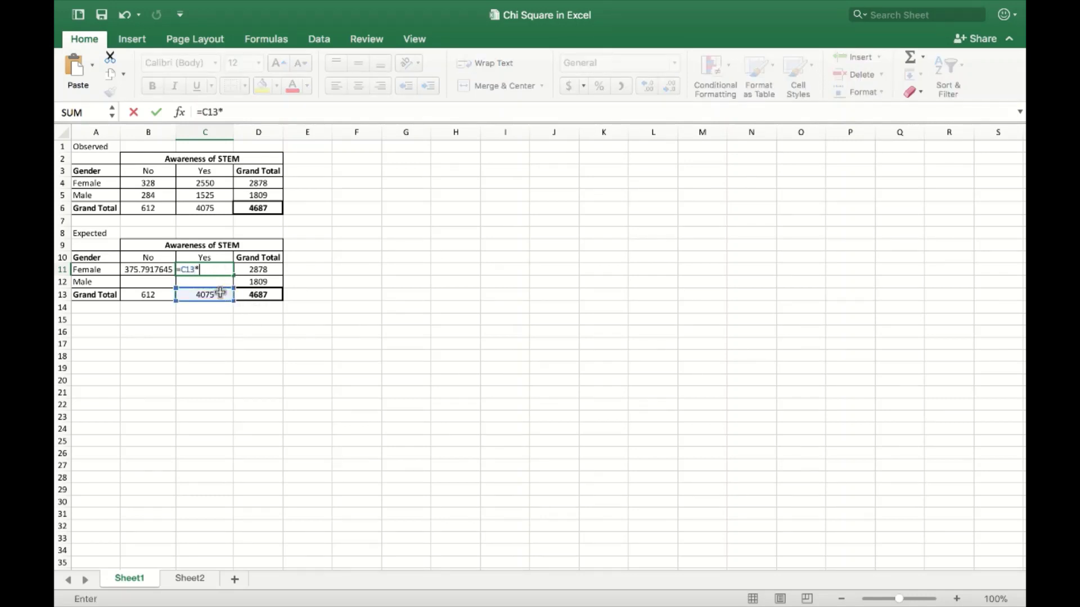
left_click(247, 268)
type("/")
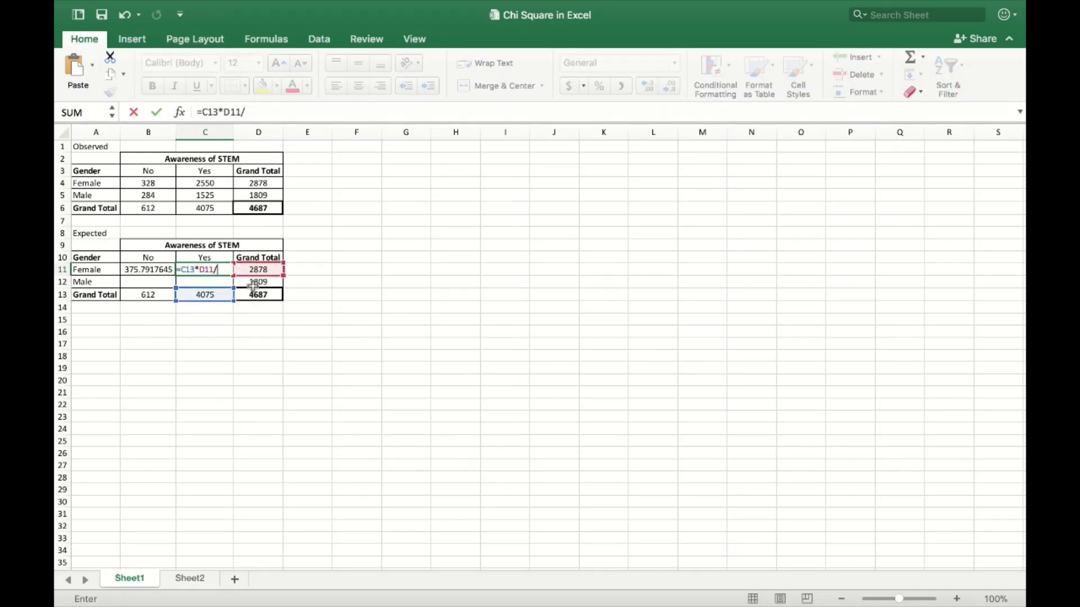
left_click(256, 295)
key("Return")
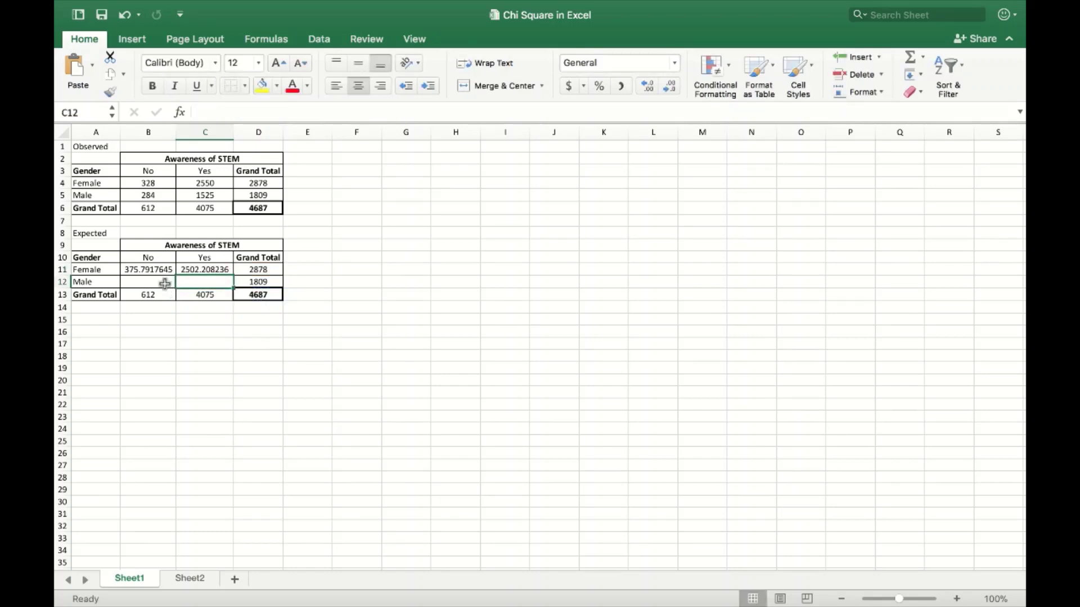
Step: Calculate the expected Male/No count in B12 with the formula =B13*D12/D13
left_click(163, 281)
type("=")
left_click(150, 296)
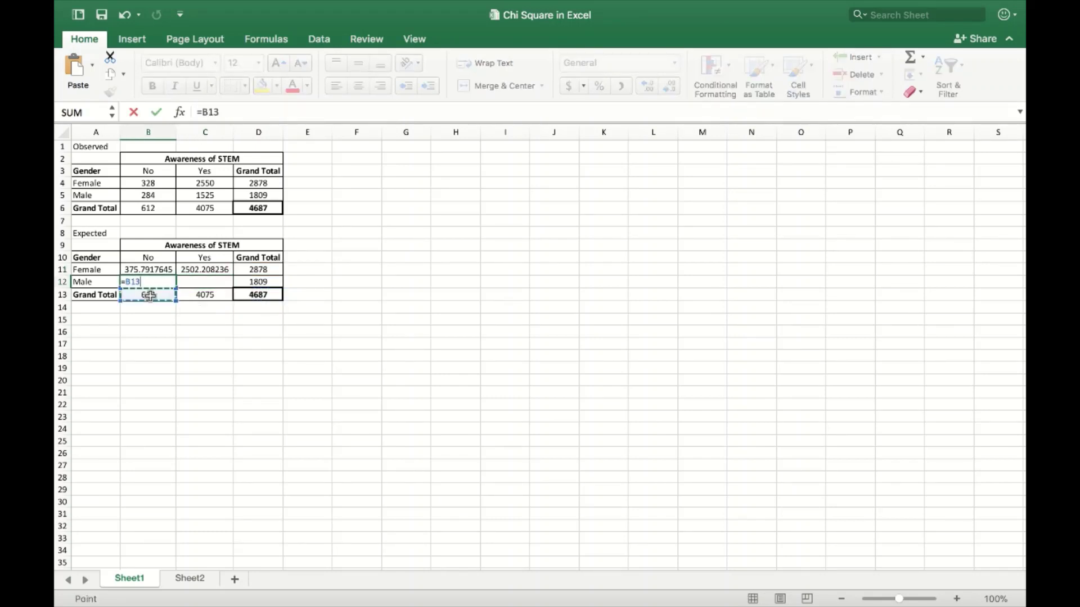
type("*")
left_click(257, 281)
type("/")
left_click(257, 294)
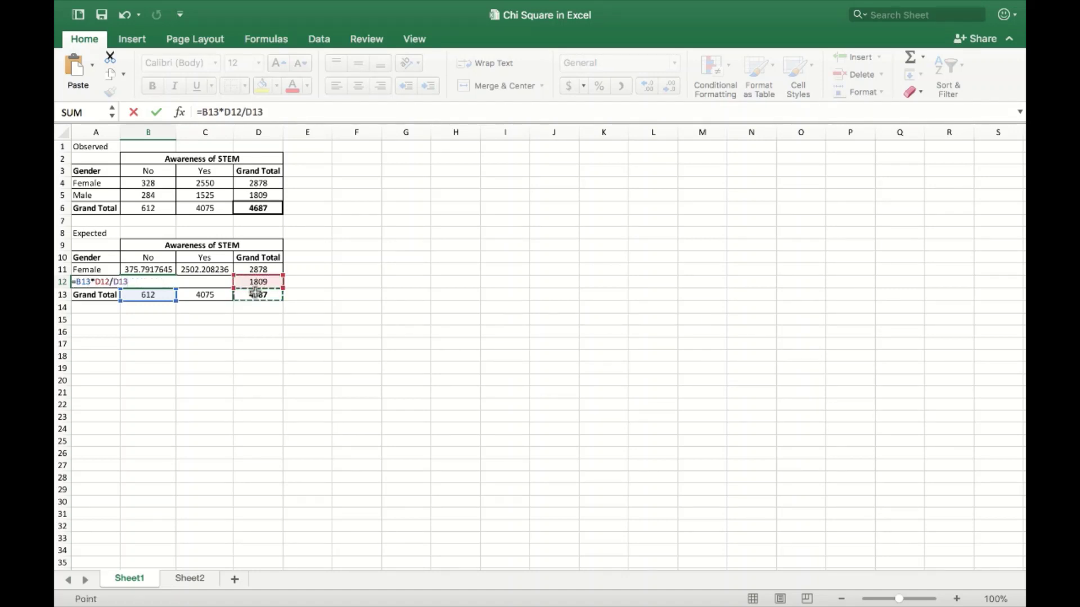
key("Return")
Step: Calculate the expected Male/Yes count in C12 with the formula =C13*D12/D13
left_click(207, 279)
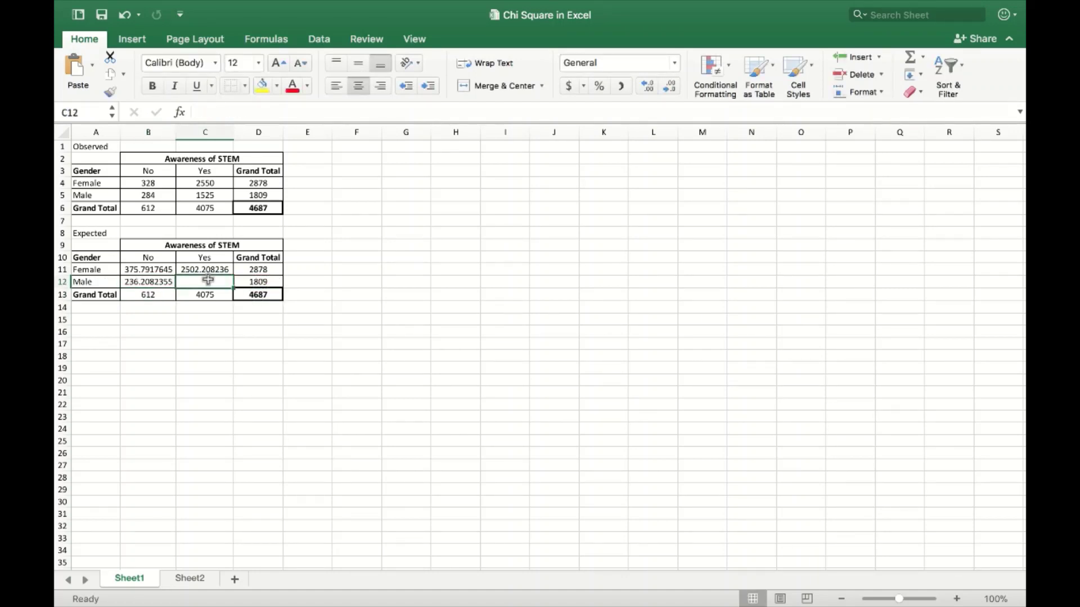
type("=")
left_click(200, 293)
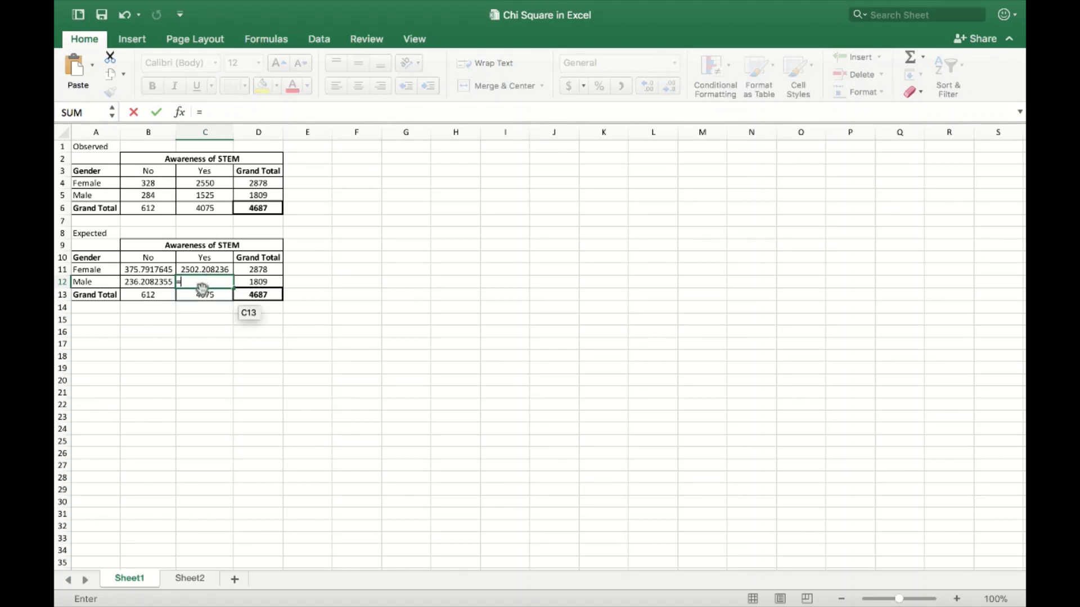
type("*")
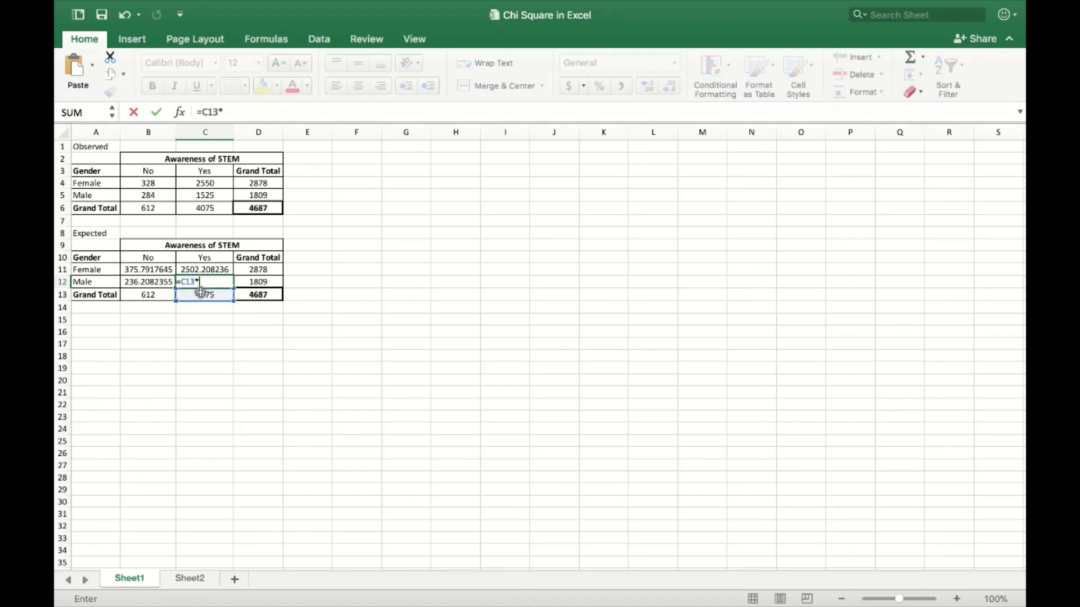
left_click(239, 285)
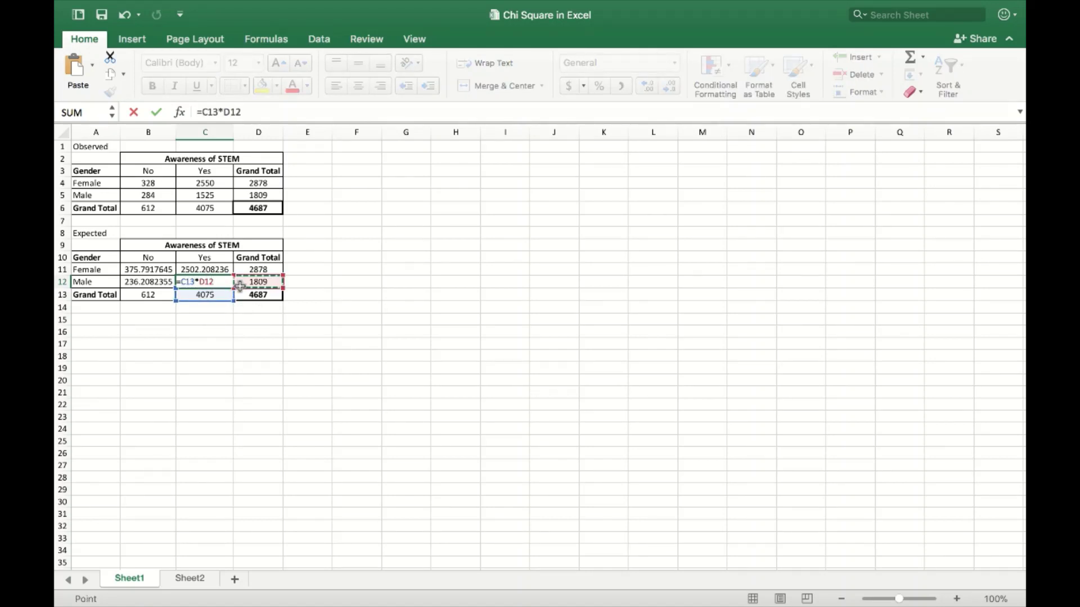
type("/")
left_click(248, 295)
key("Return")
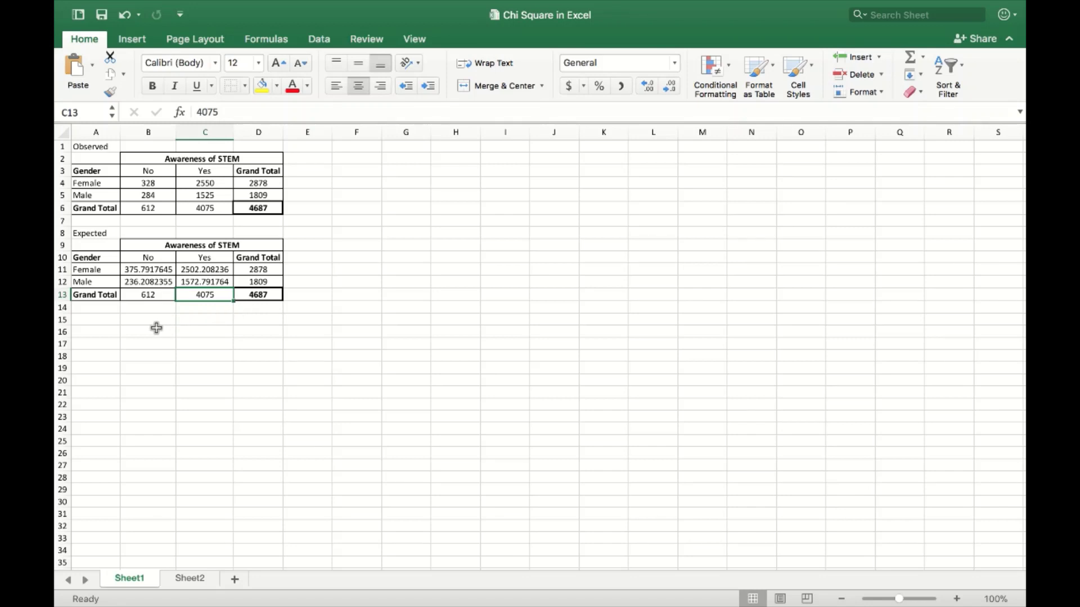
Step: Run the chi-square test in B16 with =chitest(B4:C5,B11:C12), comparing the observed and expected counts
left_click(139, 331)
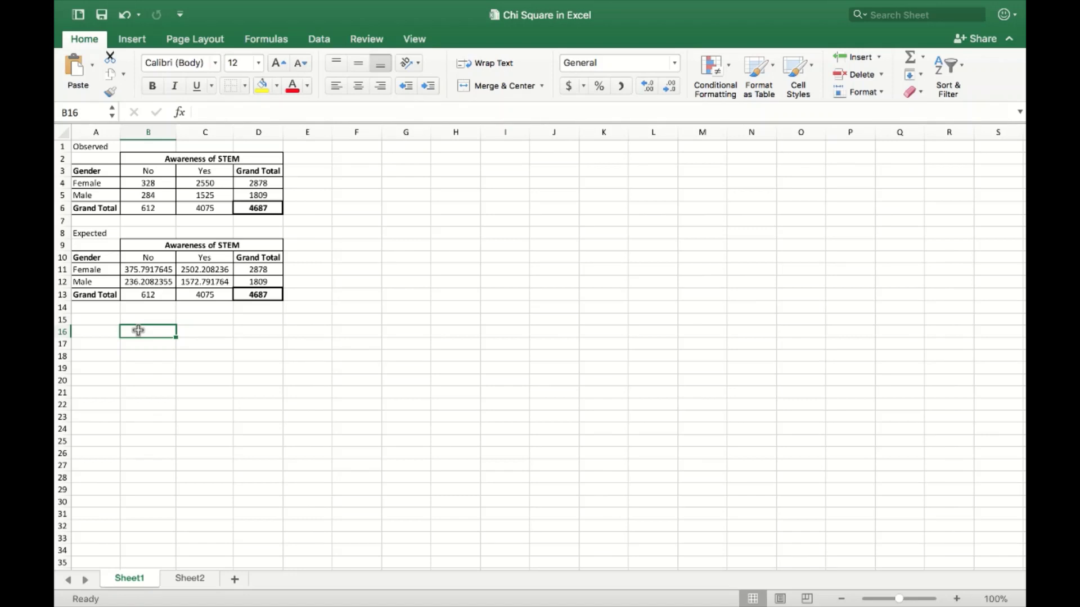
type("=chit")
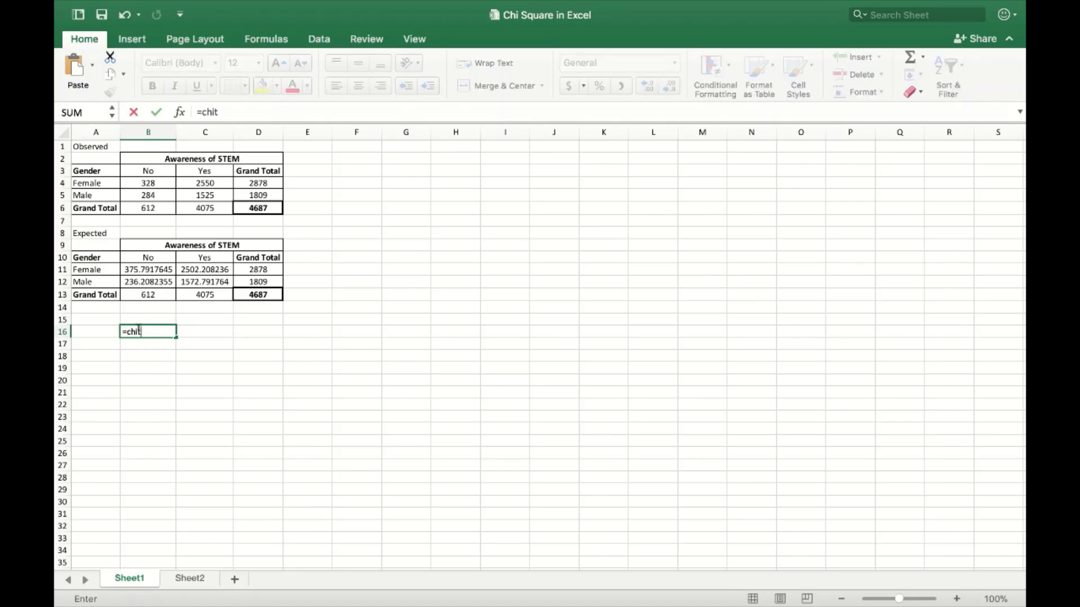
type("est(")
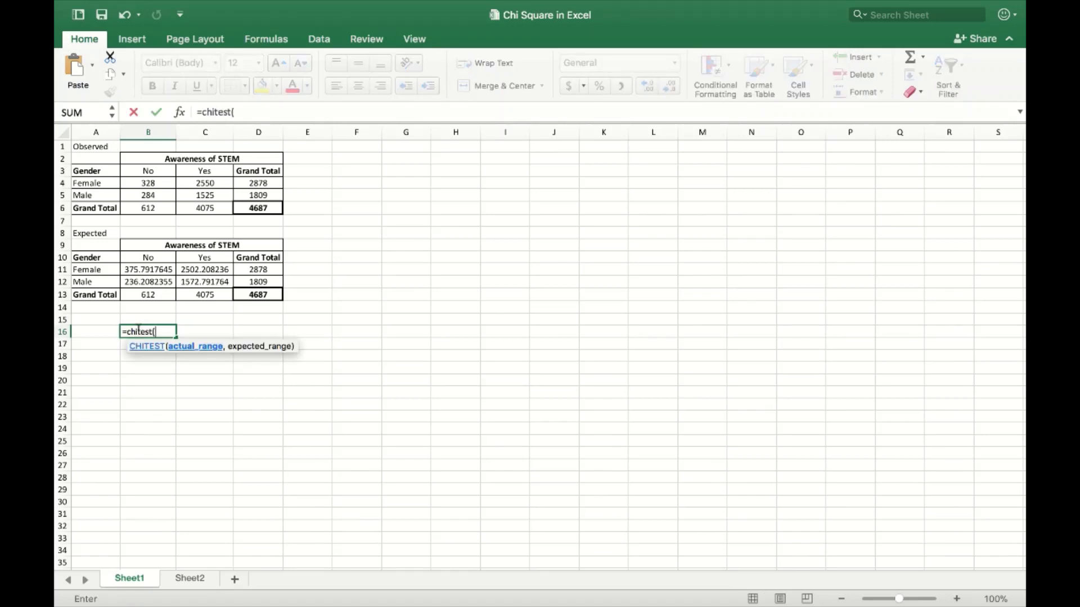
left_click_drag(148, 183, 193, 193)
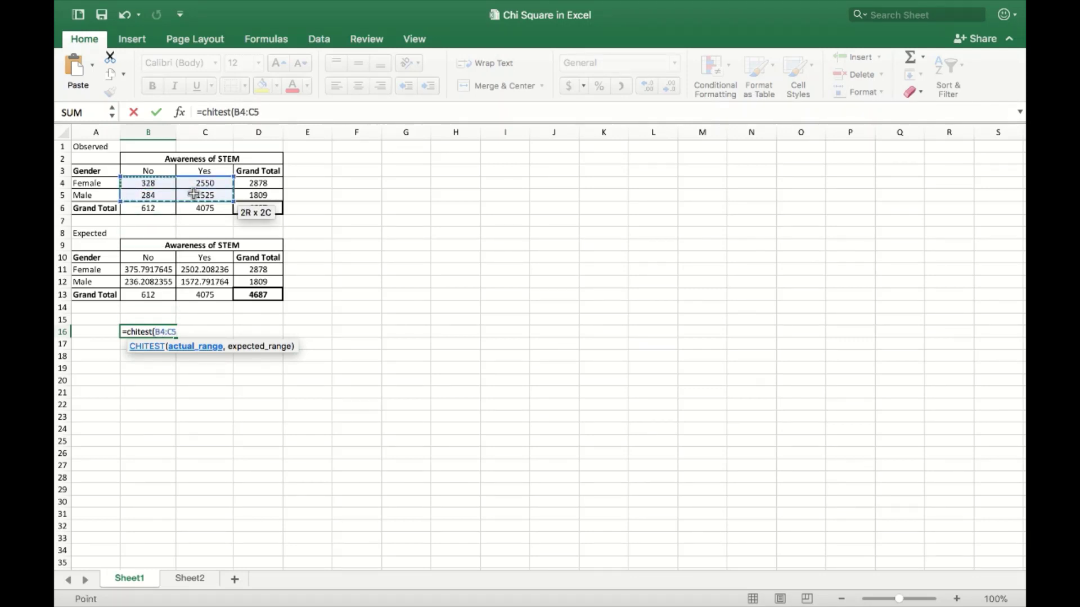
type(",")
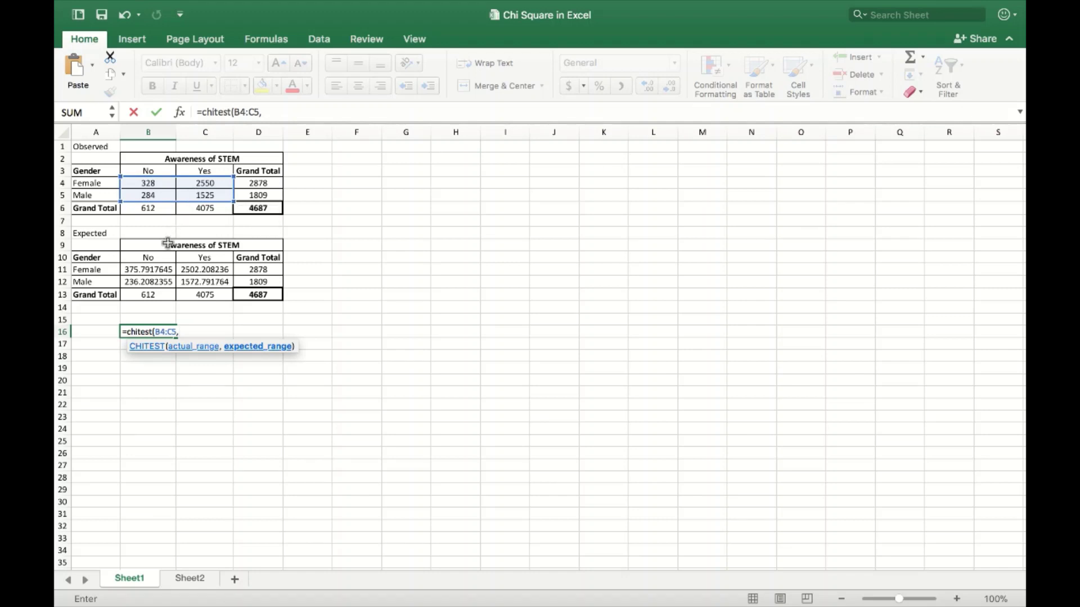
left_click_drag(150, 265, 193, 276)
type(")")
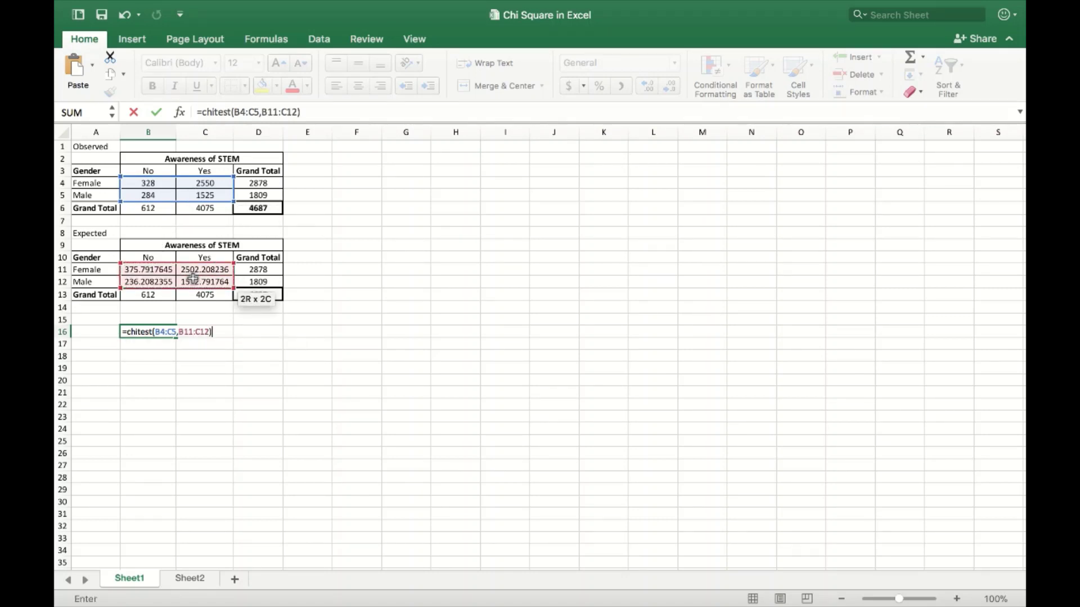
key("Return")
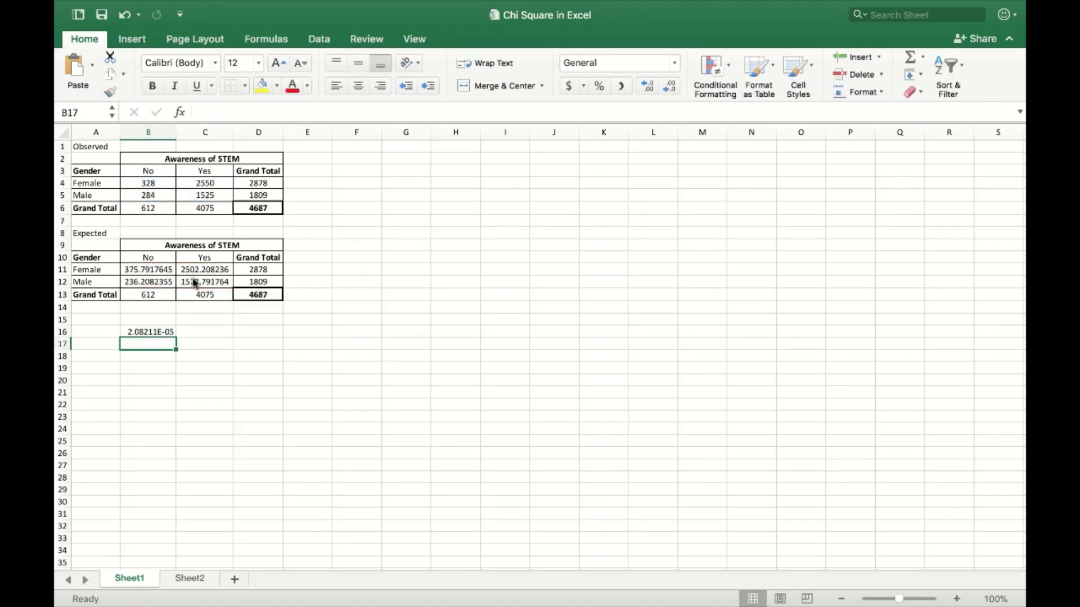
Step: Label the chi-square test result by entering "p-value" in A16
left_click(92, 330)
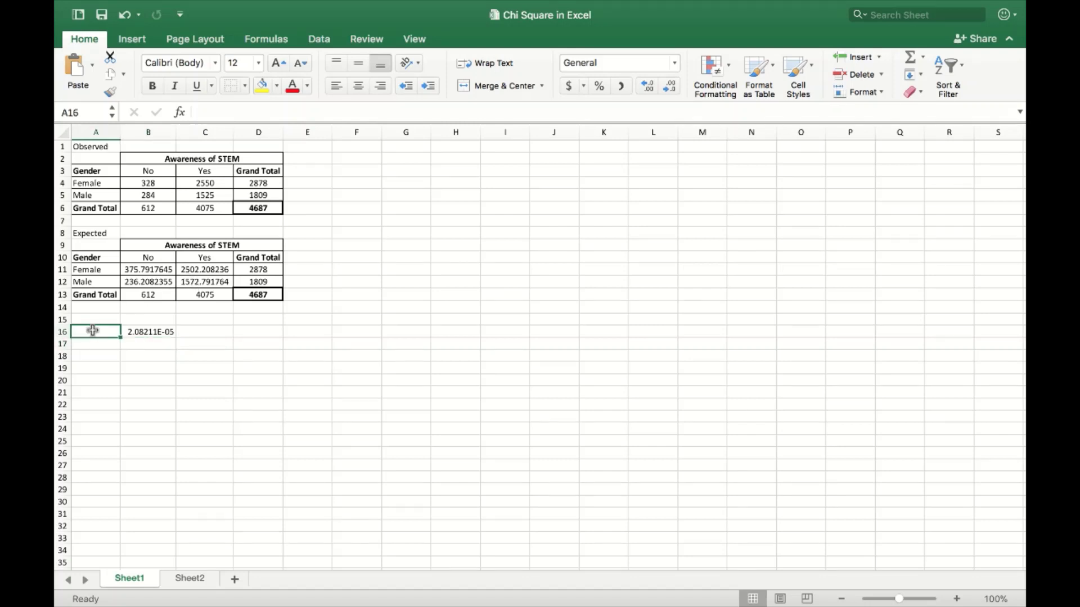
type("p-v")
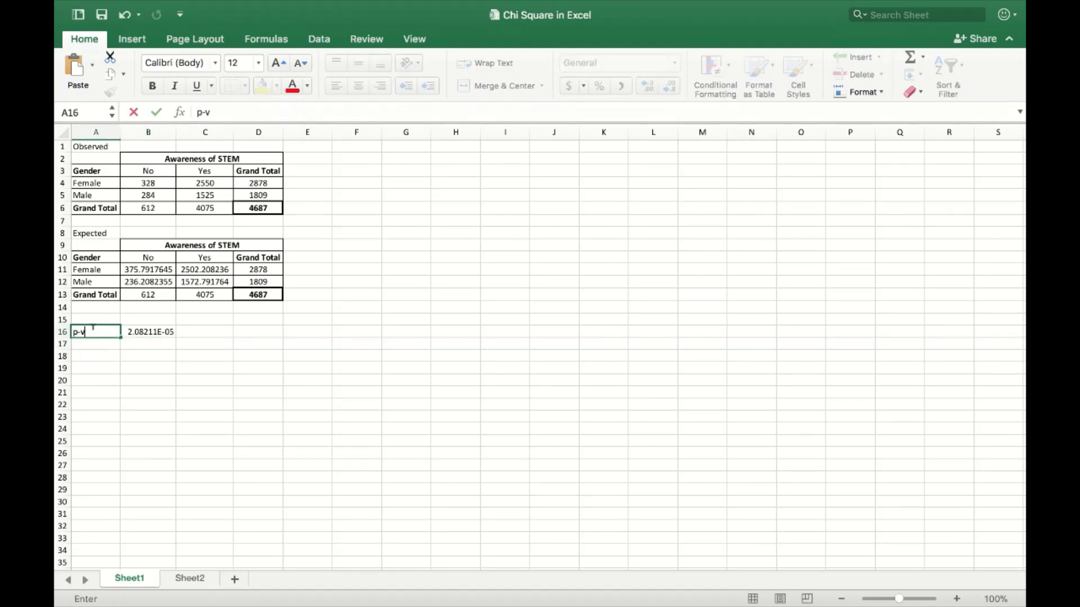
type("alue")
left_click(144, 333)
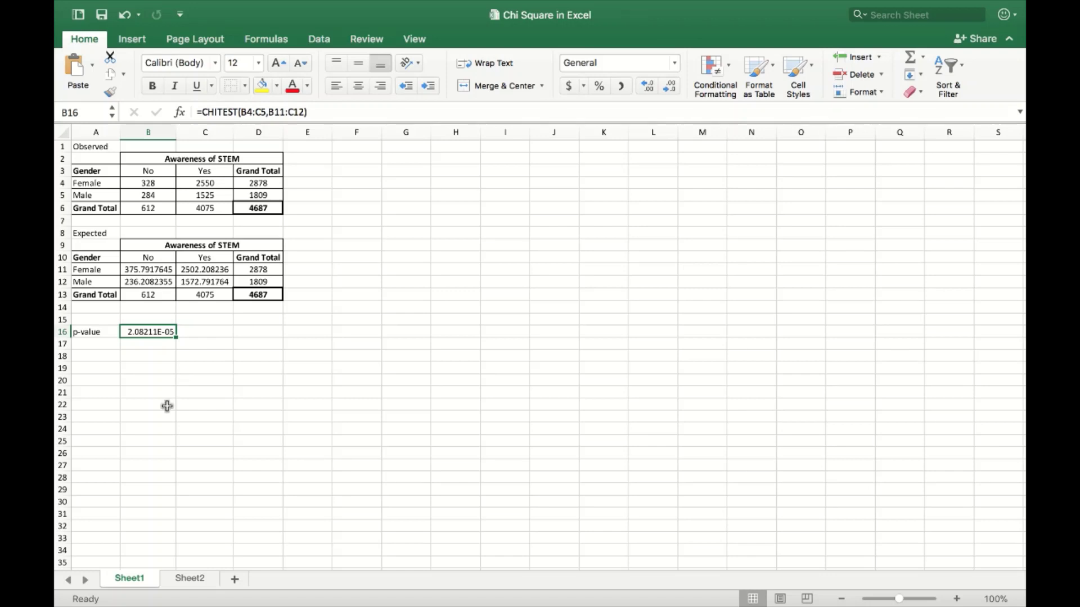
Step: Switch to Sheet2 to examine the awareness percentages by gender
left_click(190, 579)
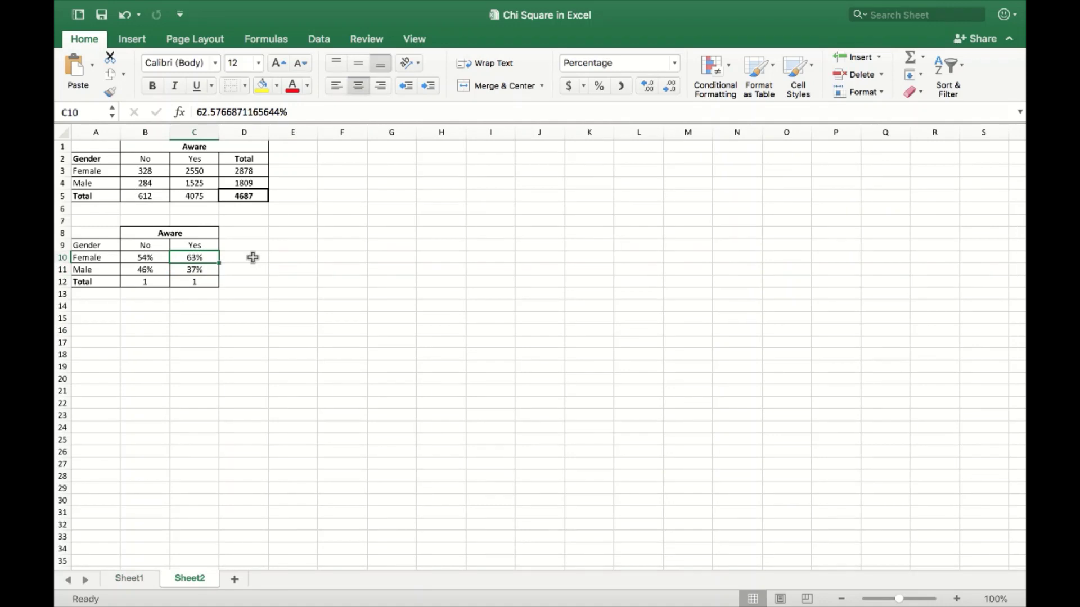